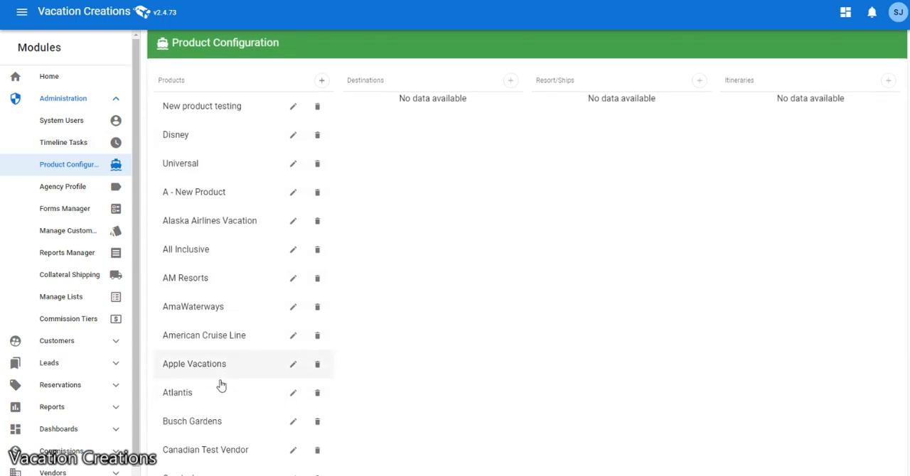
Select the Celebrity product and its Celebrity destination to list the ships configured under it.
scroll(221, 384, down, 1)
scroll(220, 384, up, 1)
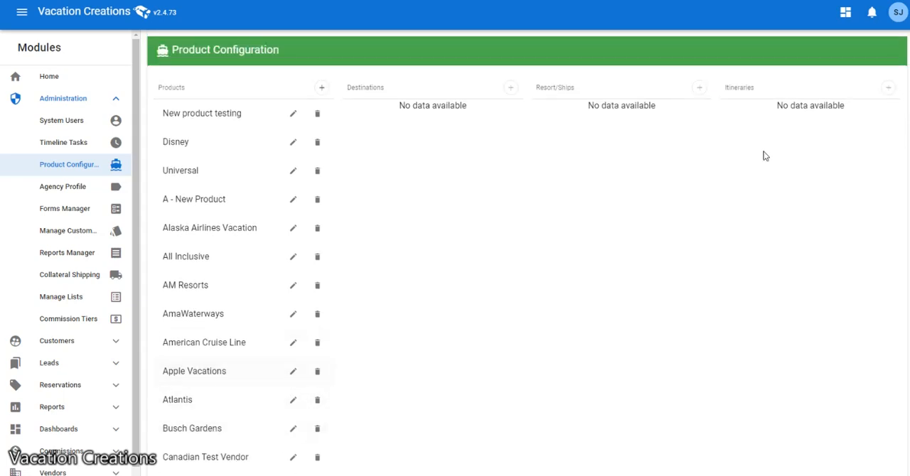
scroll(228, 255, down, 3)
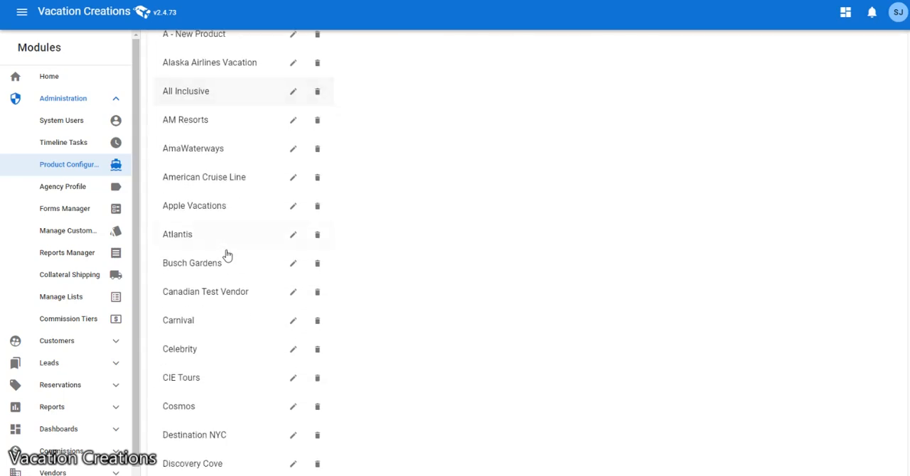
click(191, 351)
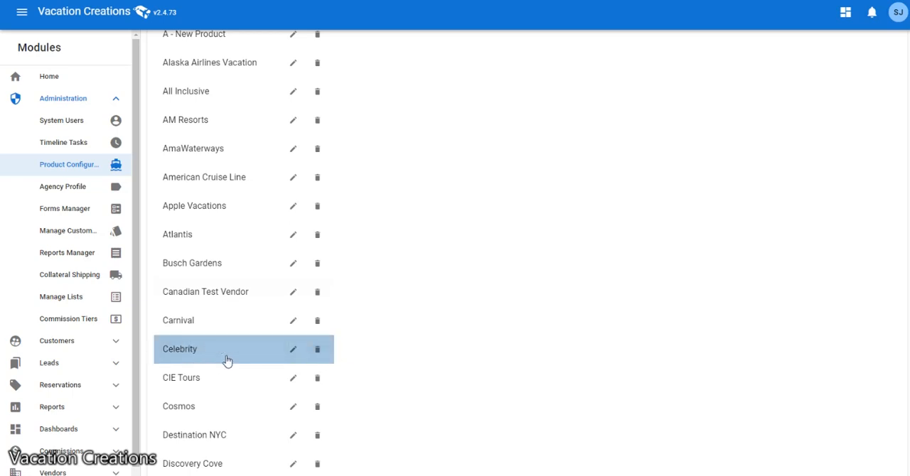
scroll(455, 331, up, 3)
click(377, 117)
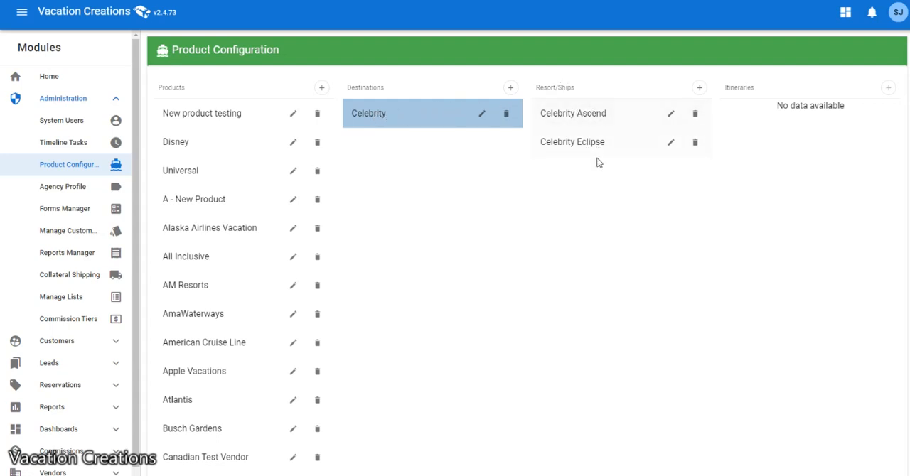
Try to delete the Celebrity destination while its ships still exist.
click(508, 116)
click(467, 286)
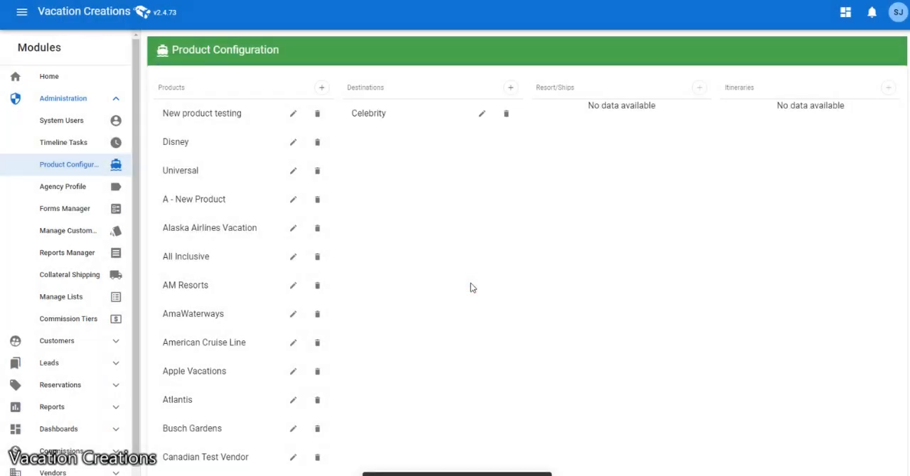
Delete the Celebrity Eclipse and Celebrity Ascend ships from the Celebrity destination.
click(429, 112)
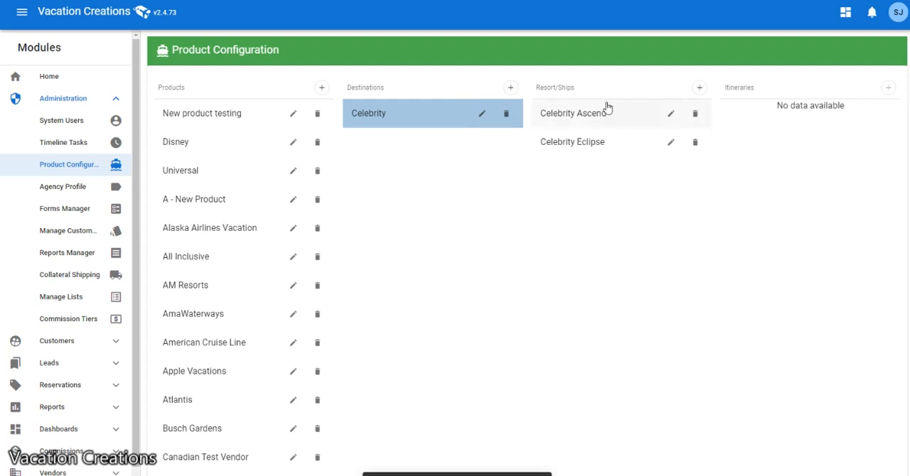
click(696, 144)
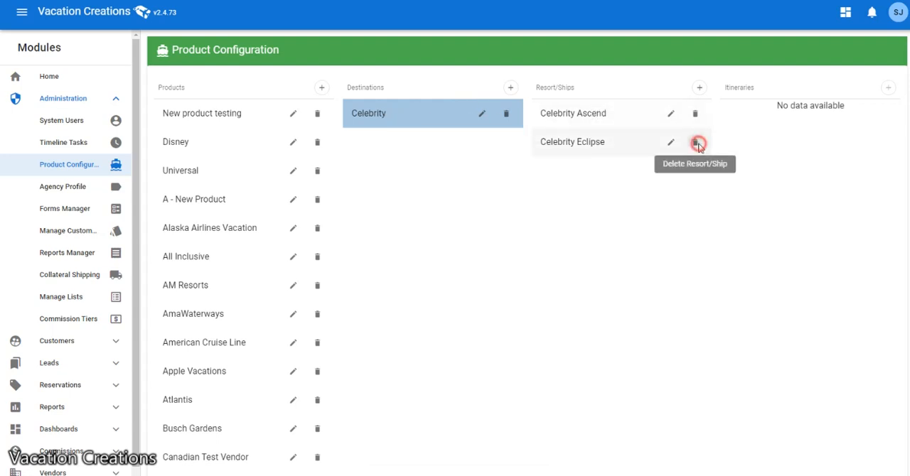
click(462, 288)
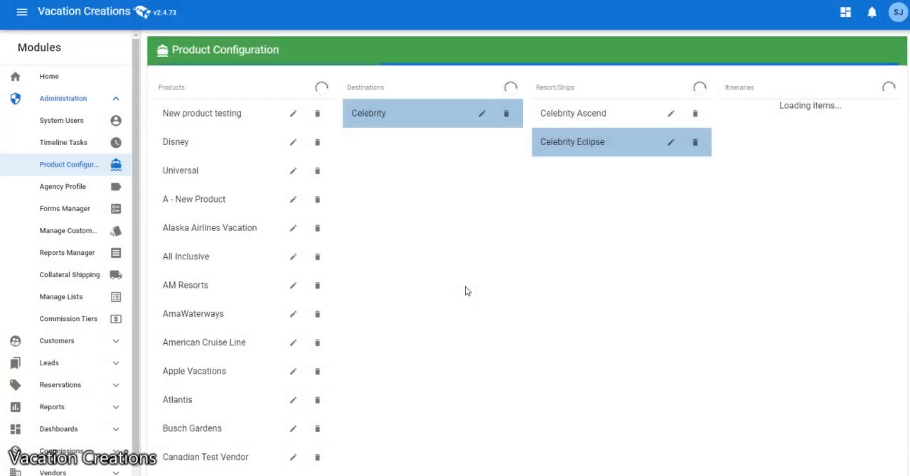
click(696, 116)
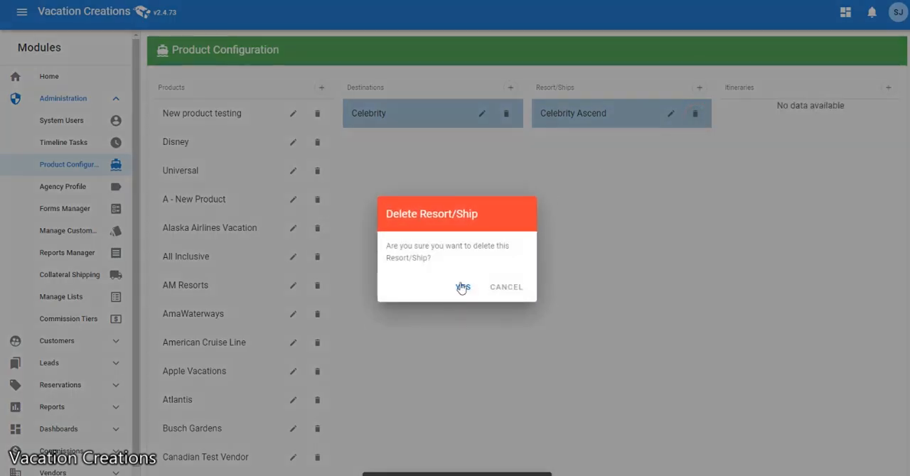
click(463, 288)
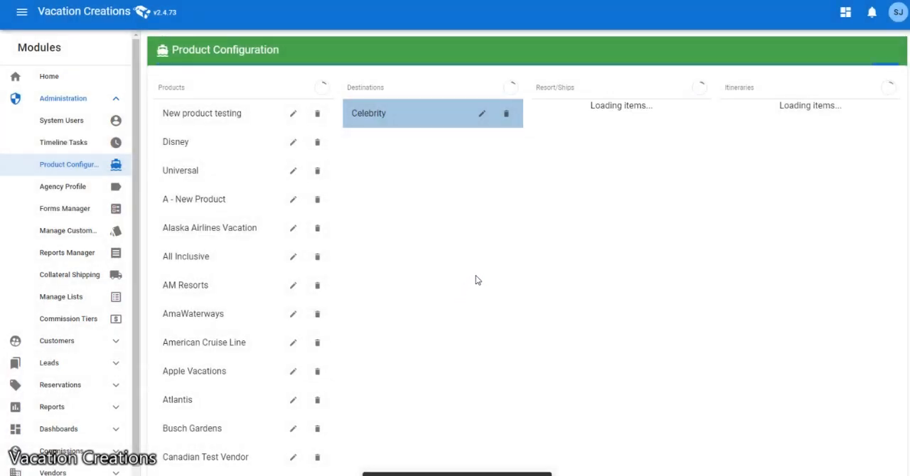
Delete the Celebrity destination and its parent Celebrity product.
click(506, 114)
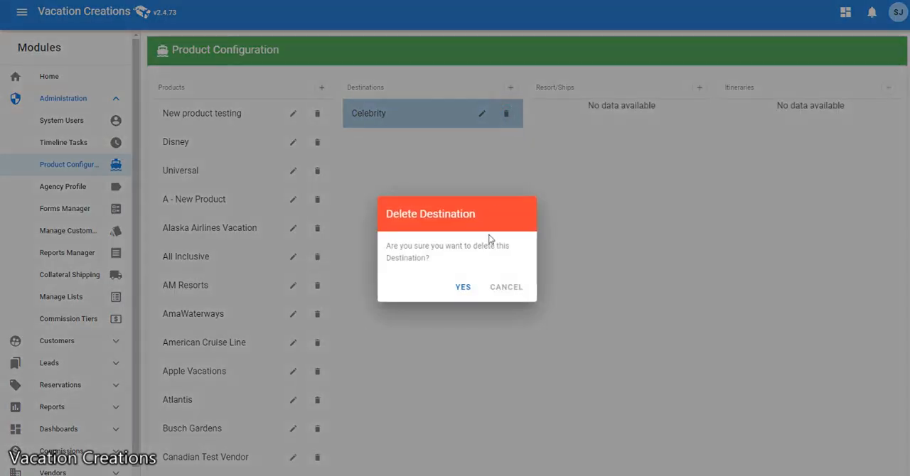
click(462, 288)
scroll(270, 344, down, 3)
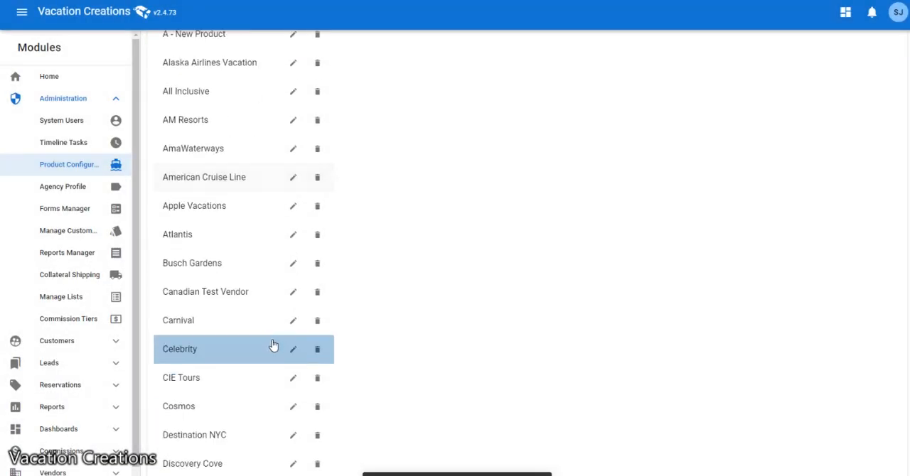
click(319, 351)
click(464, 287)
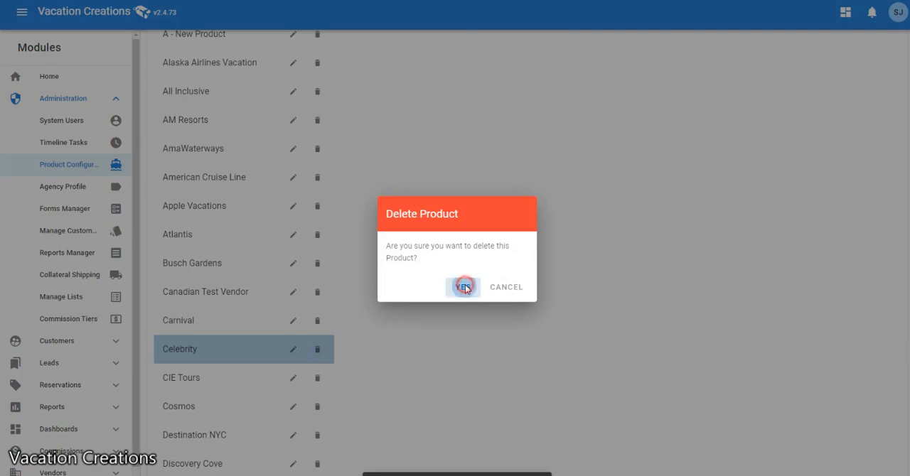
Add a product named Celebrity with country United States, currency USD and display order 100, and save it.
scroll(338, 187, up, 3)
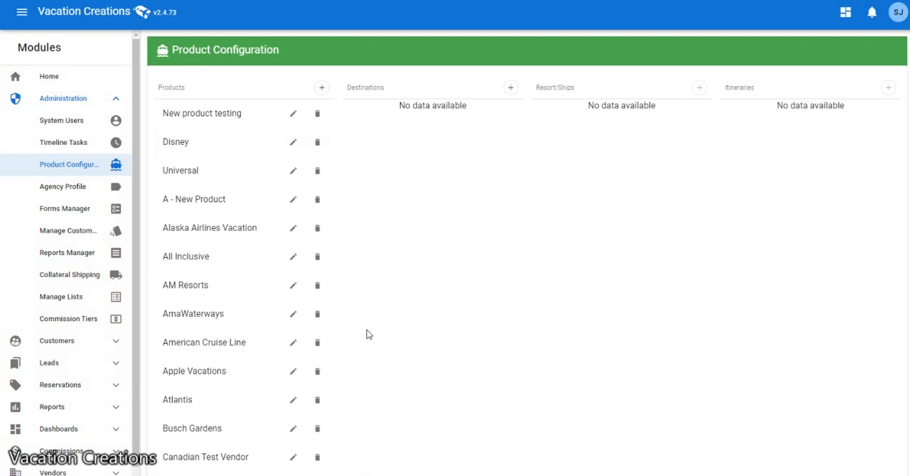
click(321, 87)
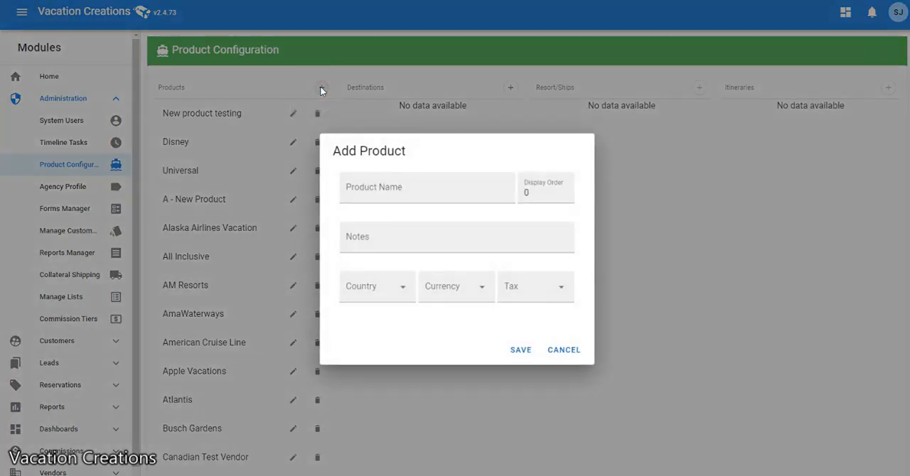
click(398, 189)
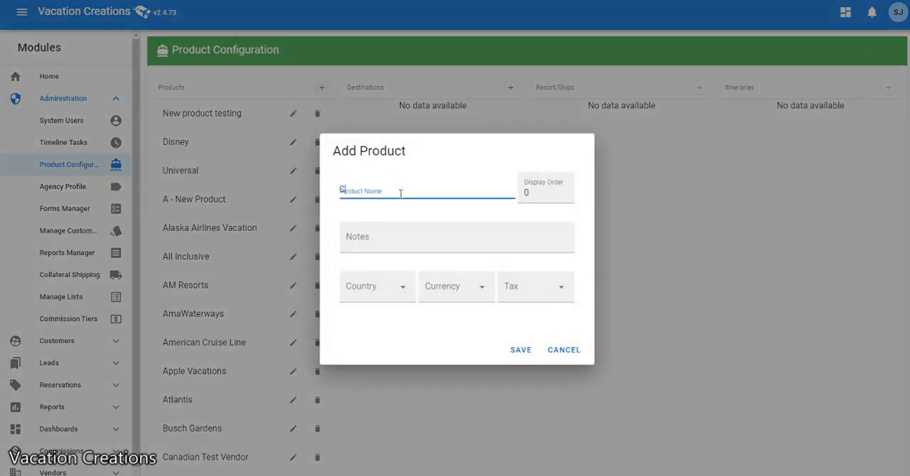
text(Celebrity)
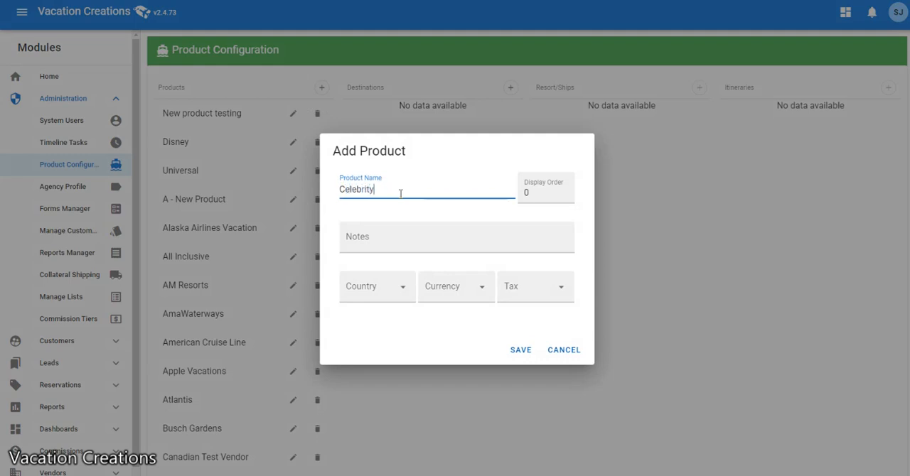
click(398, 287)
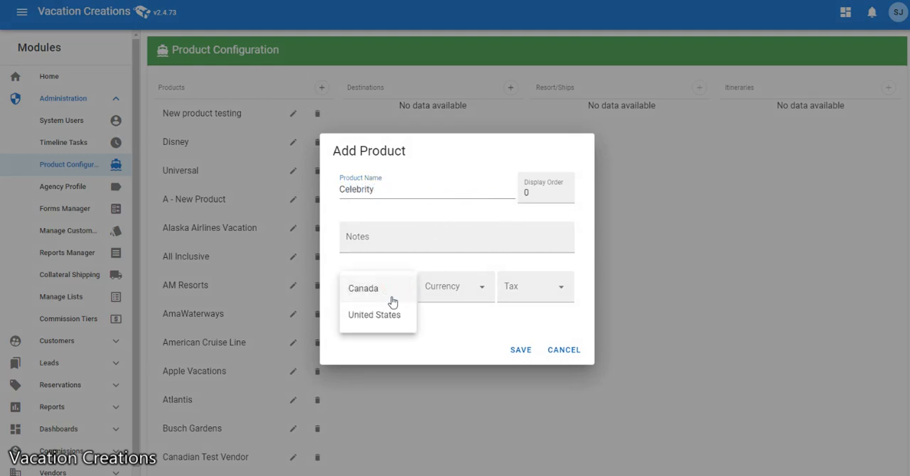
click(379, 315)
click(463, 292)
click(459, 316)
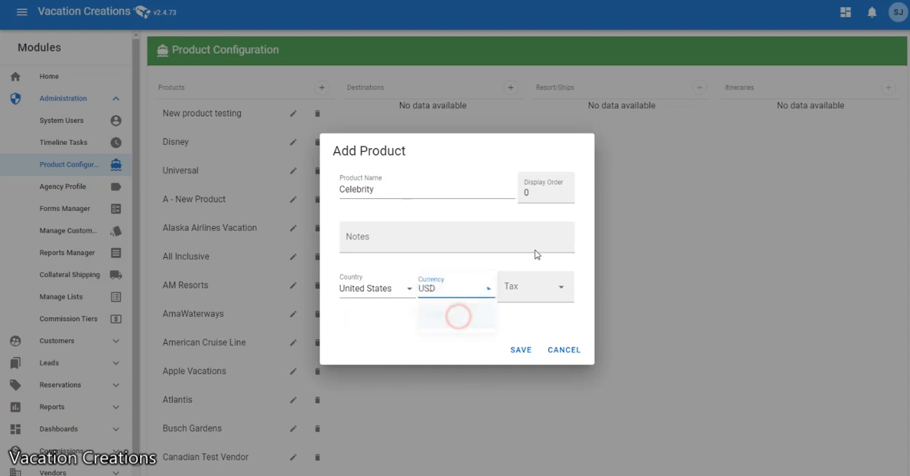
double_click(543, 192)
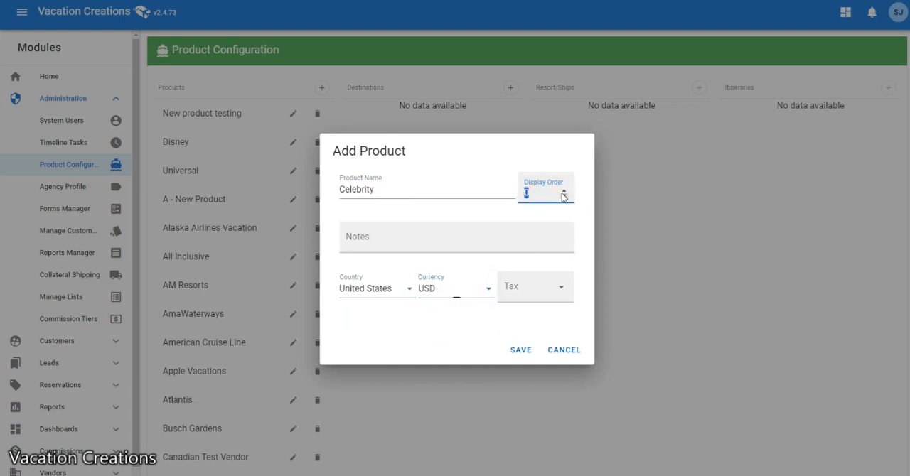
text(100)
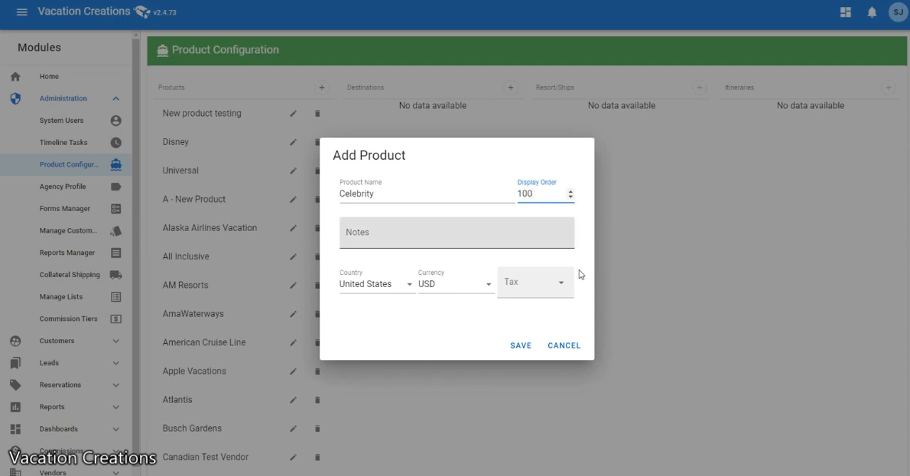
click(521, 346)
Add a destination named Celebrity under the new Celebrity product, keeping its default sort order.
scroll(223, 351, down, 3)
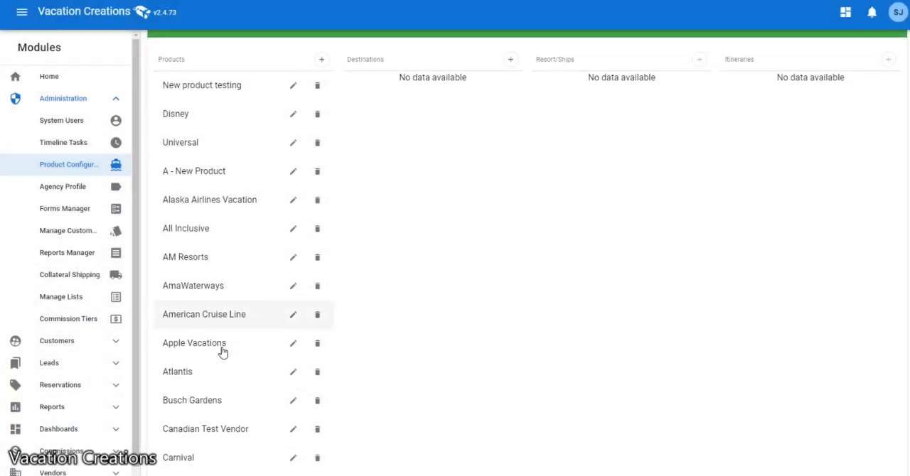
click(189, 405)
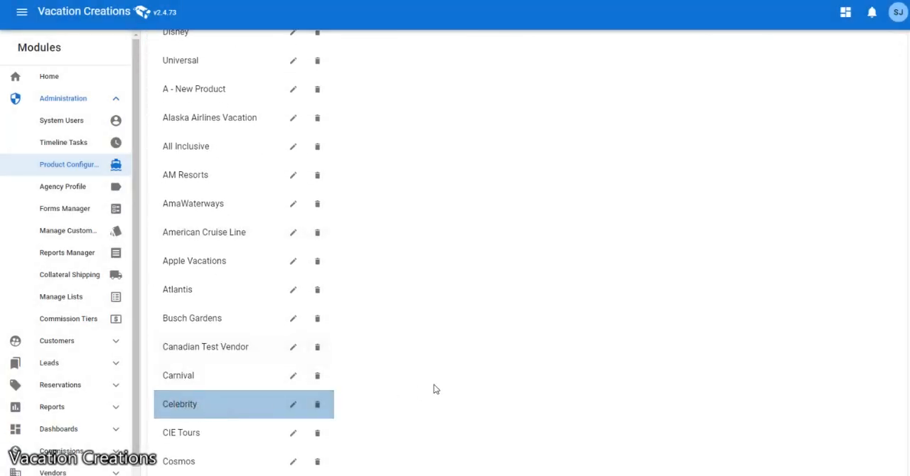
scroll(434, 386, up, 3)
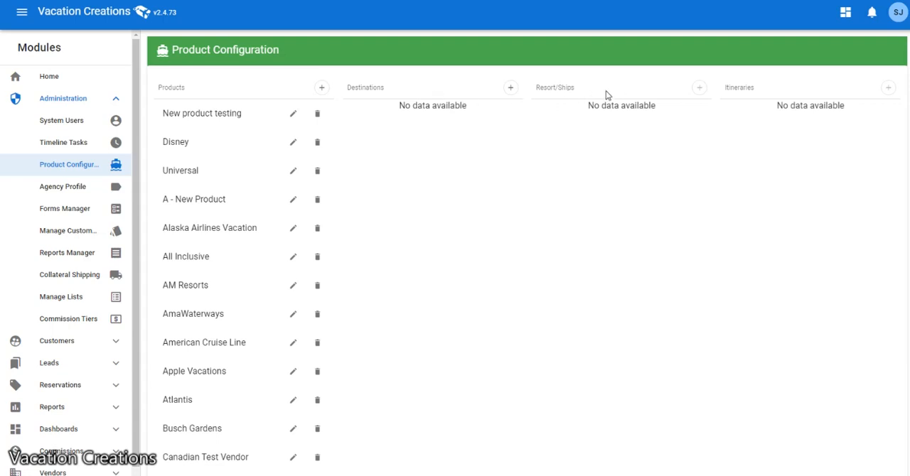
click(510, 87)
click(427, 221)
text(Celebrity)
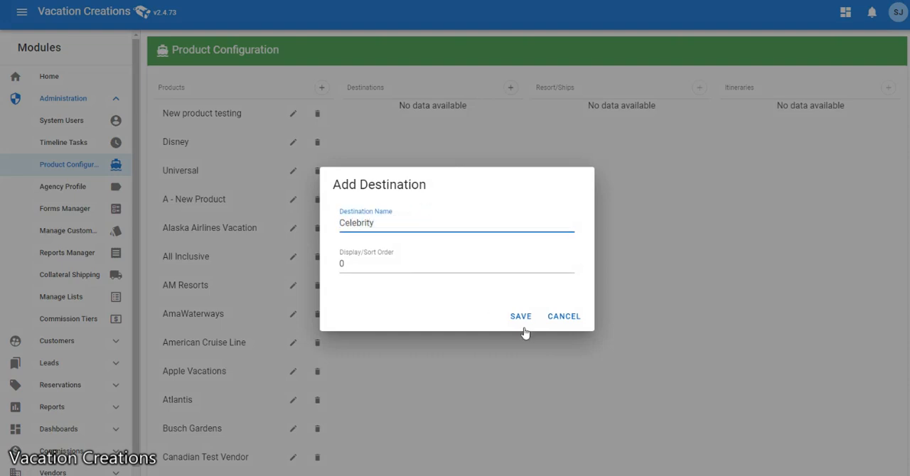
click(520, 316)
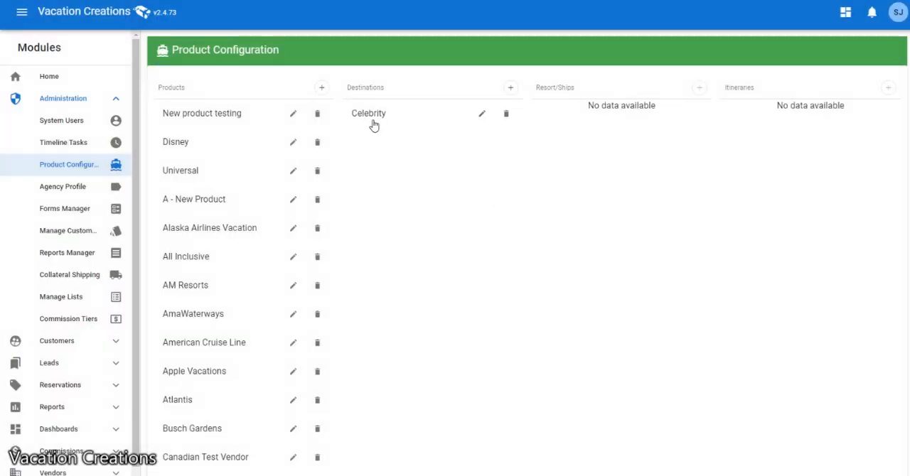
Add a ship named Celebrity Ascend under the Celebrity destination.
click(355, 114)
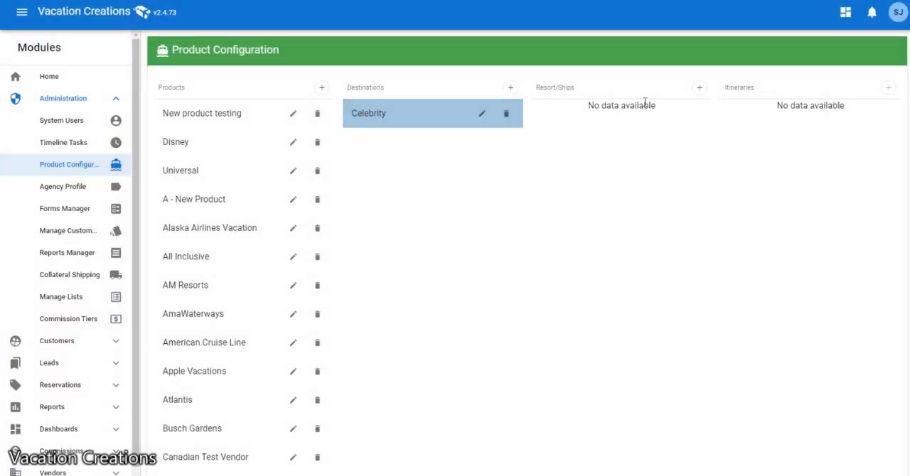
click(700, 88)
click(397, 242)
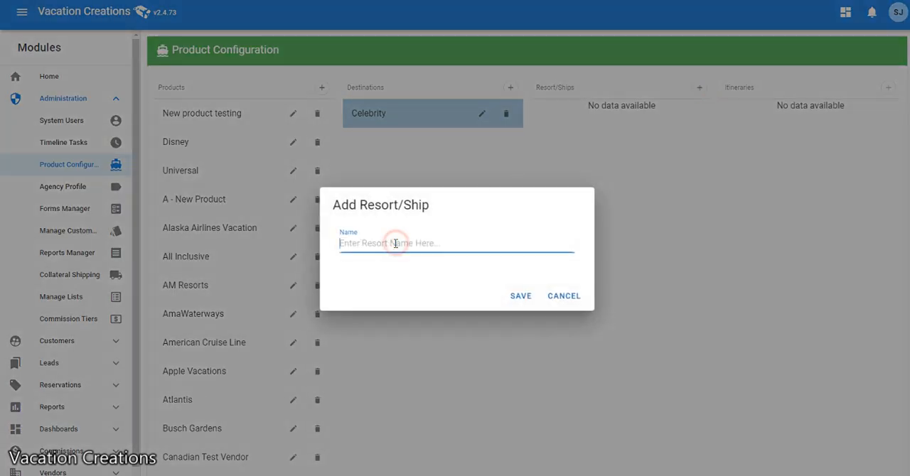
text(Celebrity Ascend)
click(520, 296)
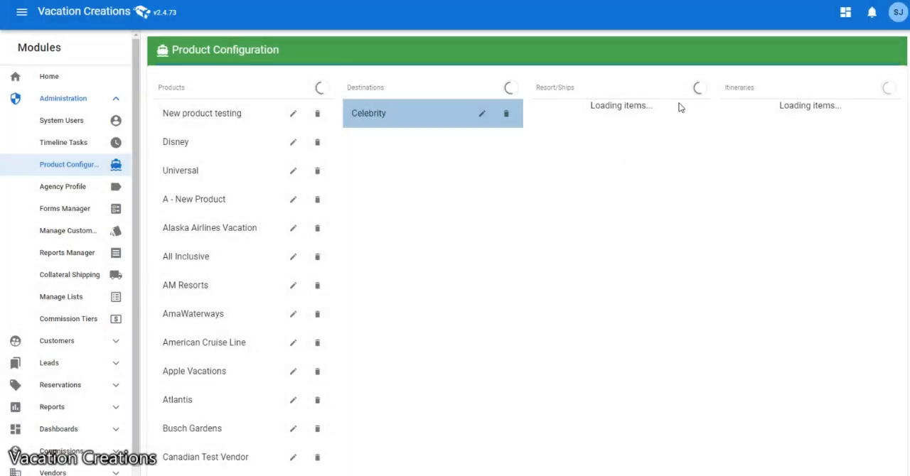
Add a second ship named Celebrity Eclipse under the Celebrity destination.
click(698, 88)
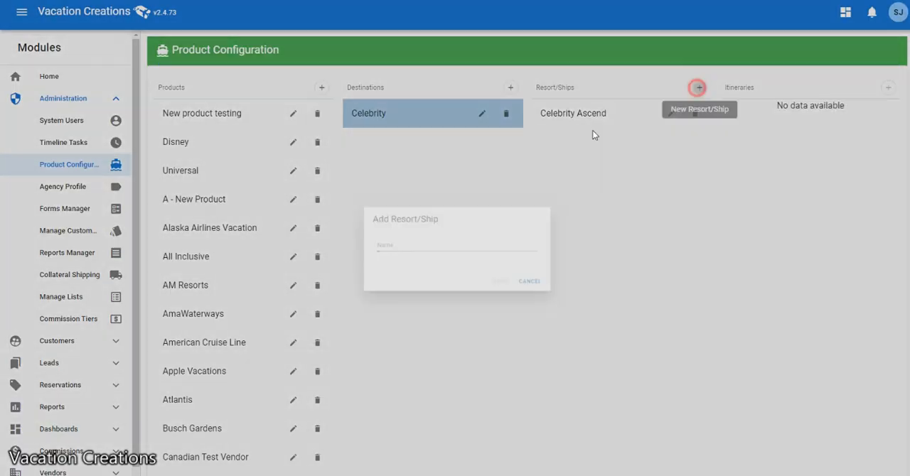
click(394, 241)
text(Celebrity Eclipse)
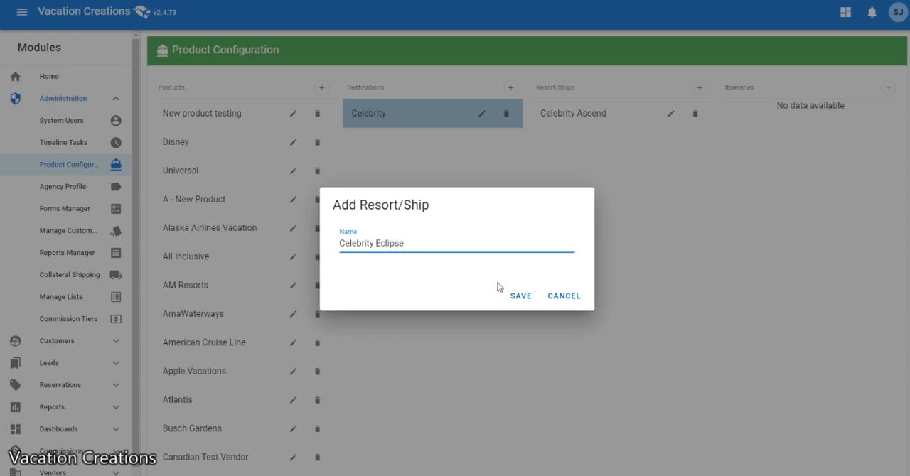
click(520, 295)
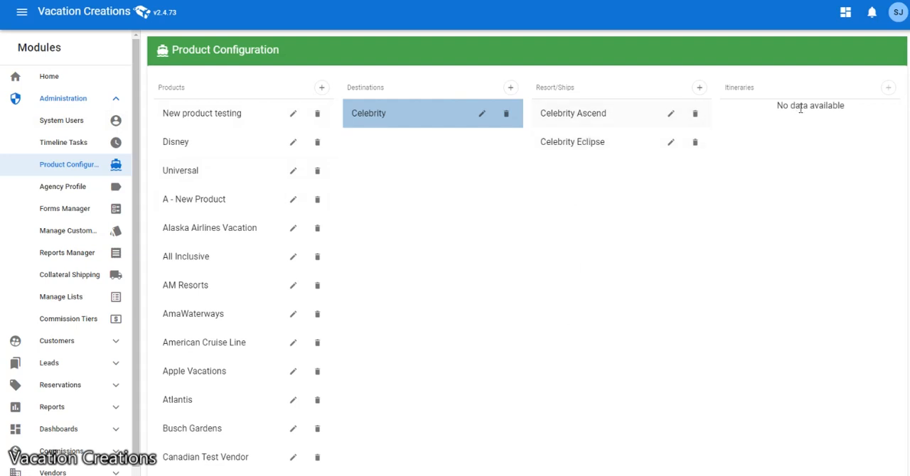
Add a cruise itinerary named Caribbean under the Celebrity Ascend ship and save it.
click(582, 115)
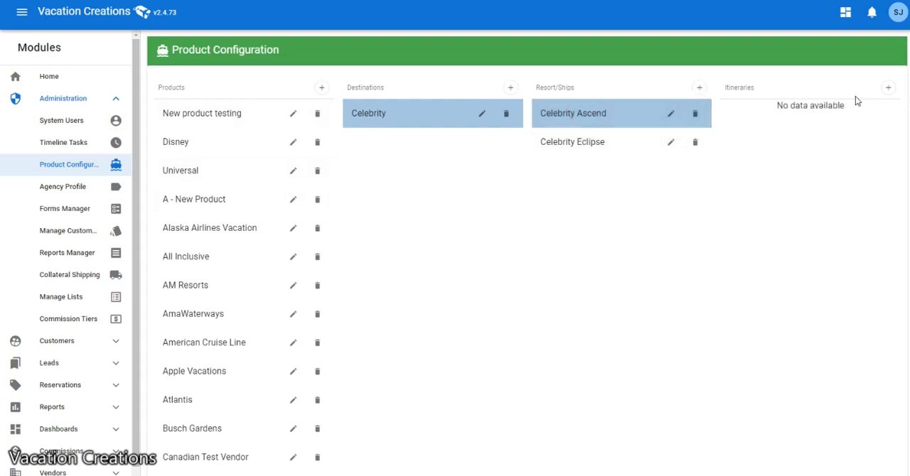
click(888, 88)
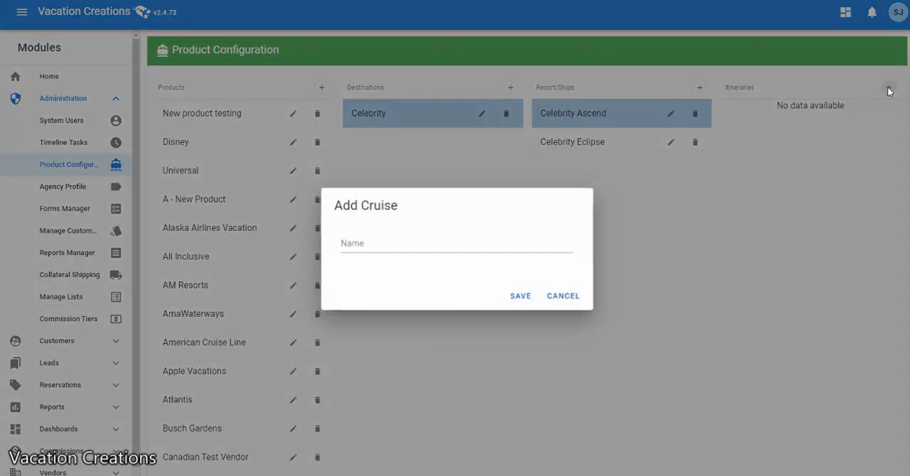
click(418, 243)
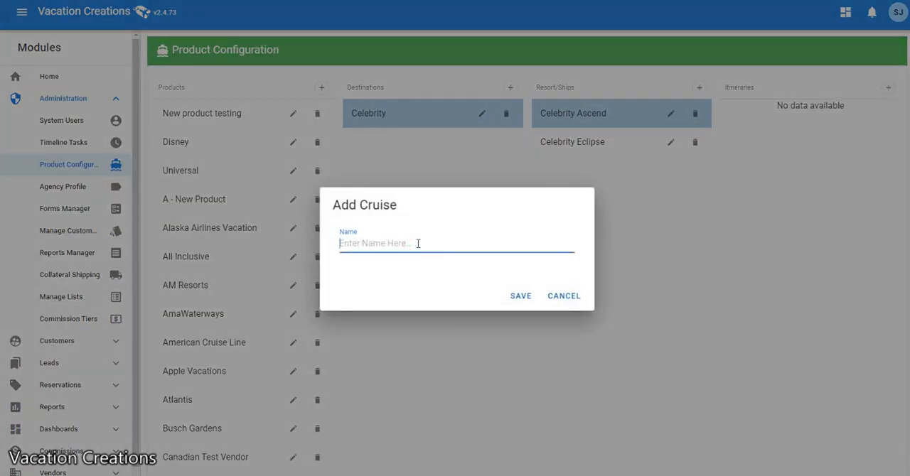
text(Caribbean)
click(506, 298)
Add a second itinerary named South Pacific under the Celebrity Ascend ship and save it.
click(888, 88)
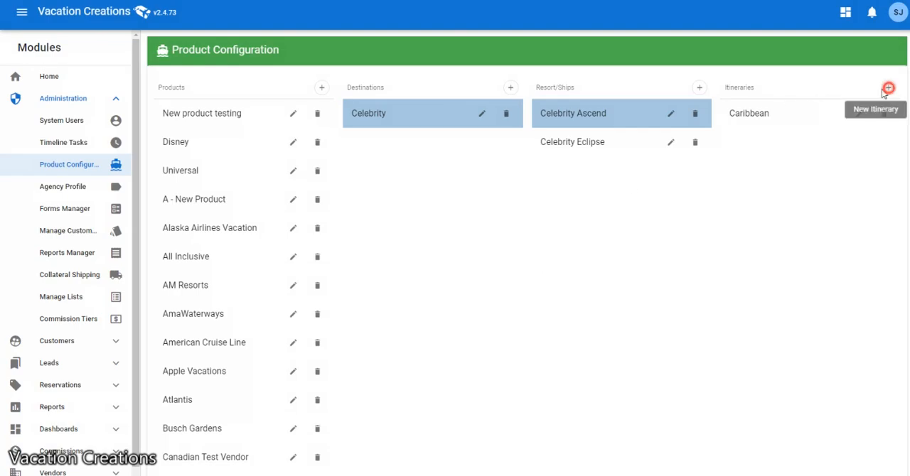
click(406, 247)
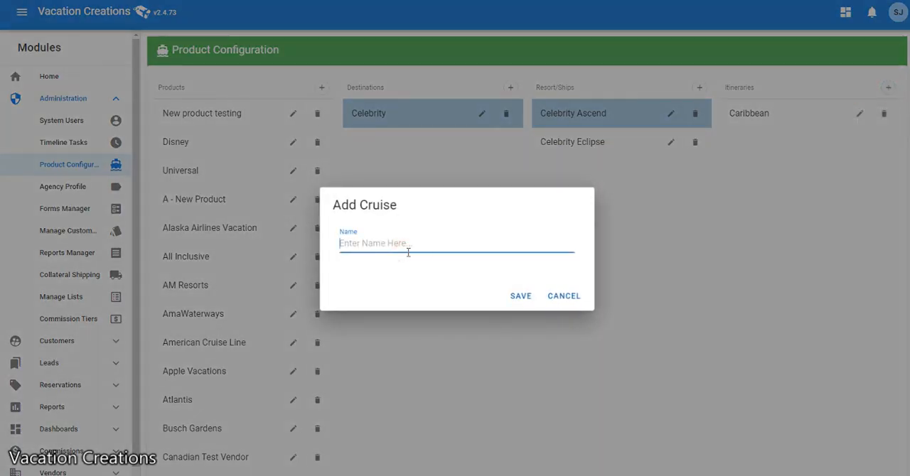
text(South Pacific)
click(532, 296)
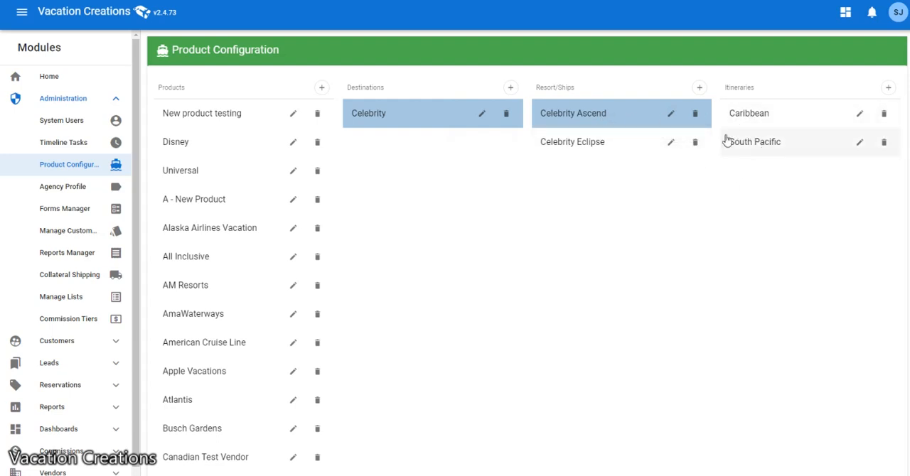
click(787, 145)
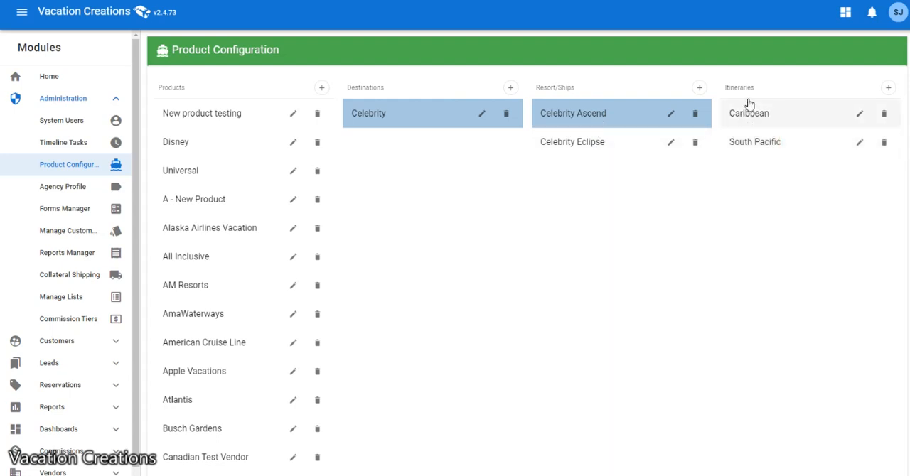
Rename the Caribbean itinerary of Celebrity Ascend as Eastern Caribbean and save the change.
click(860, 113)
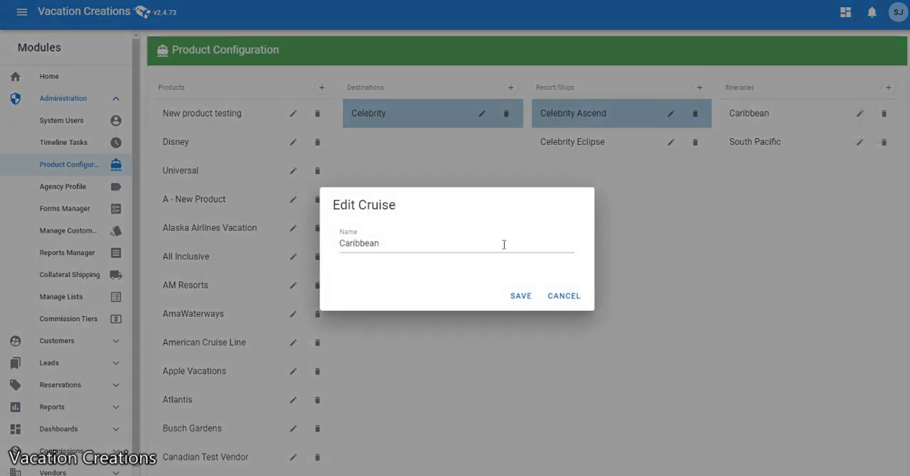
click(339, 247)
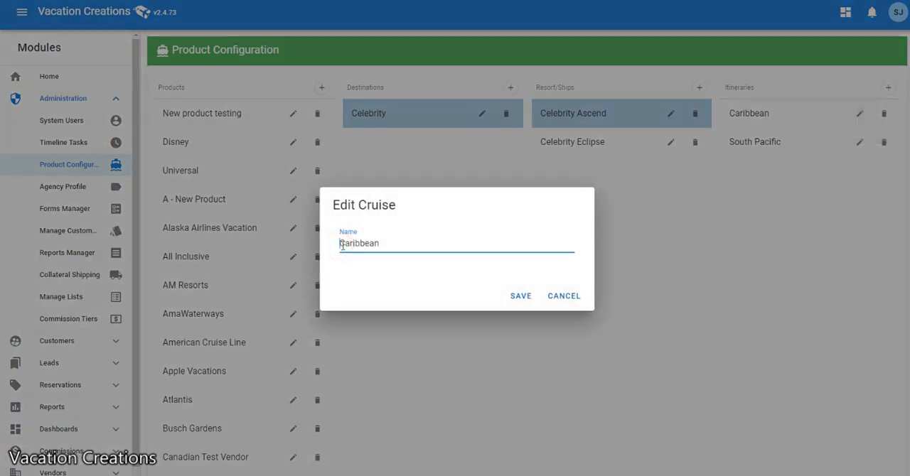
text(Eastern)
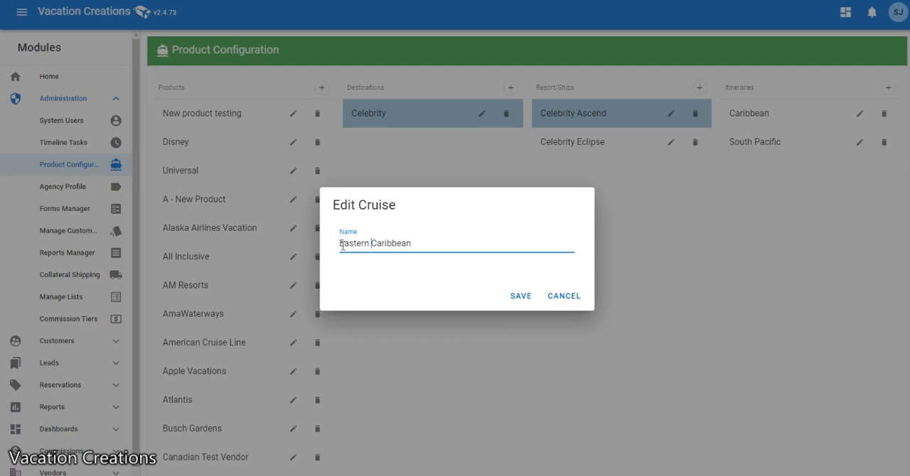
click(513, 294)
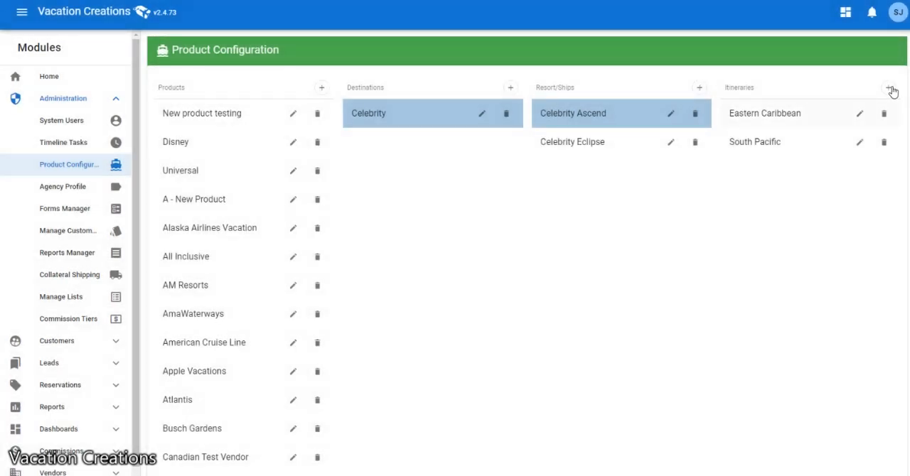
Add another itinerary named Western Caribbean under the Celebrity Ascend ship and save it.
click(889, 88)
click(448, 244)
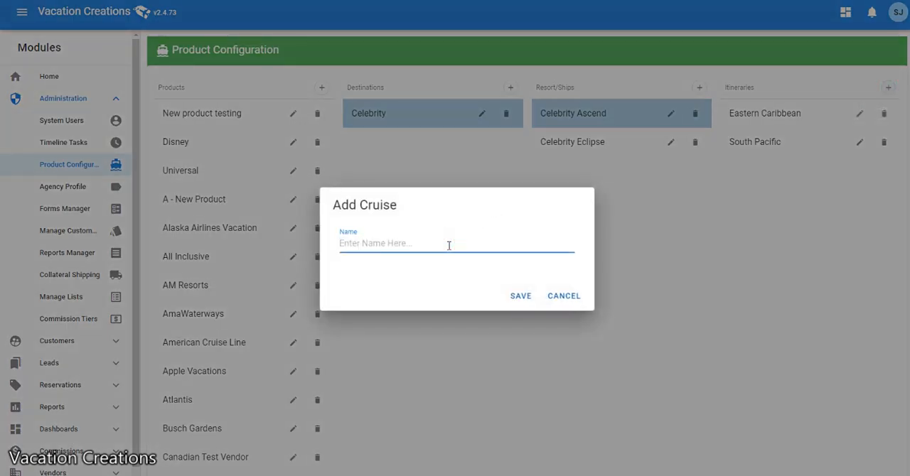
text(Western Caribbean)
click(521, 296)
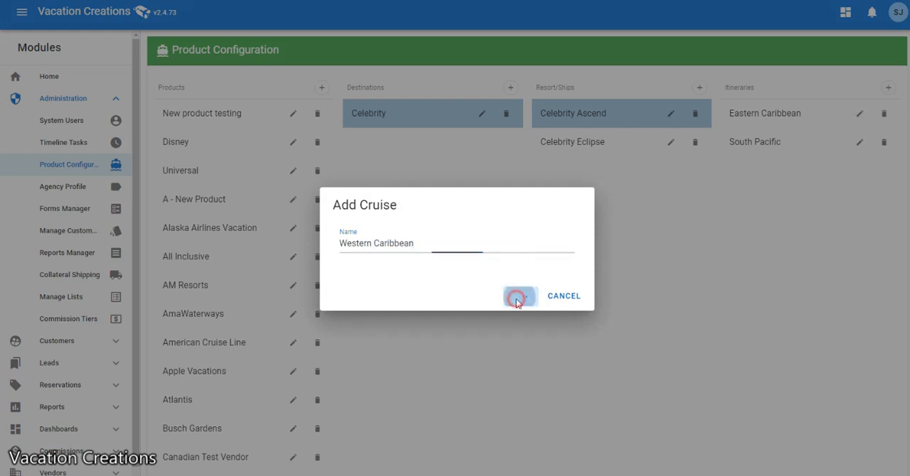